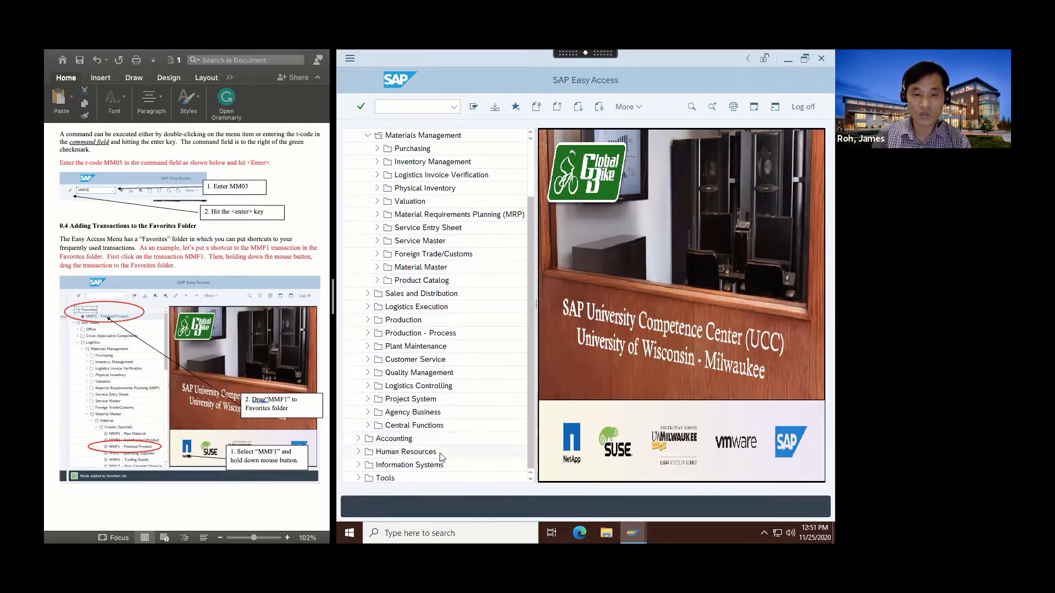
# Expand the Material Master, Material and Create (Special) folders under Logistics > Materials Management.
pyautogui.scroll(-1, 442, 457)
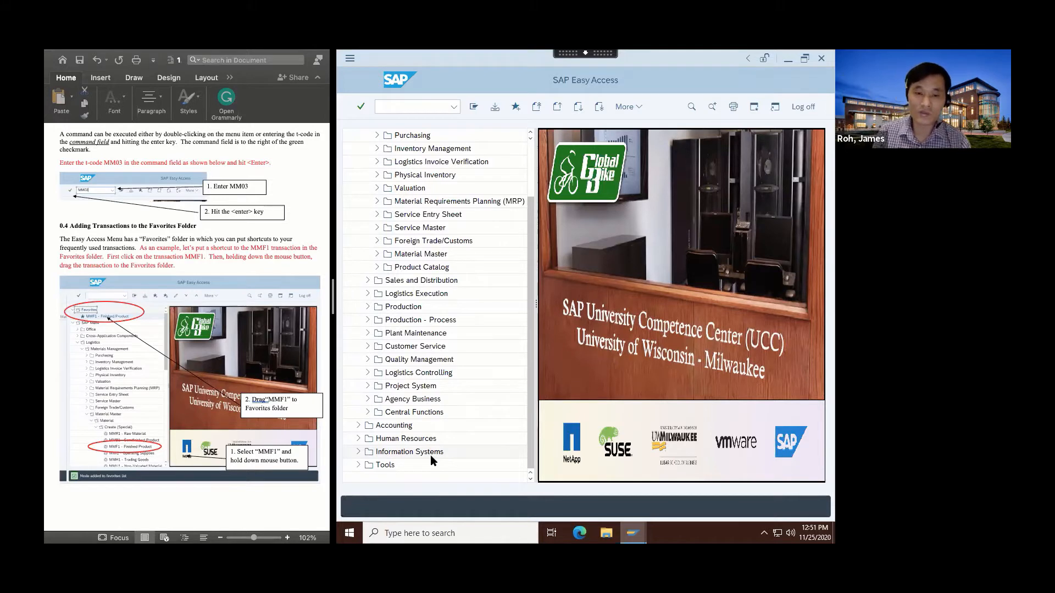
pyautogui.scroll(2, 415, 297)
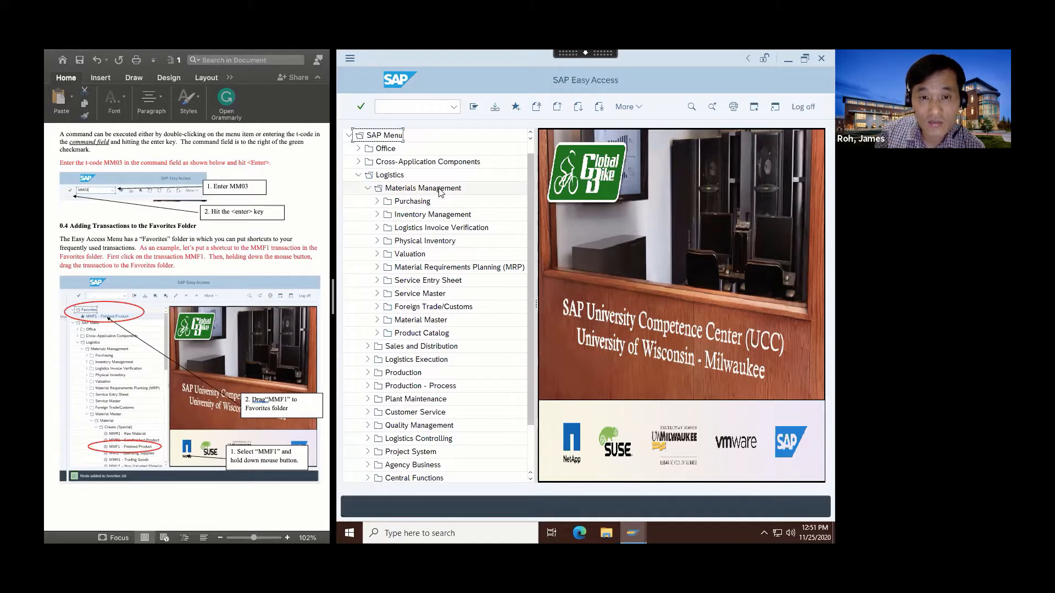
pyautogui.click(377, 322)
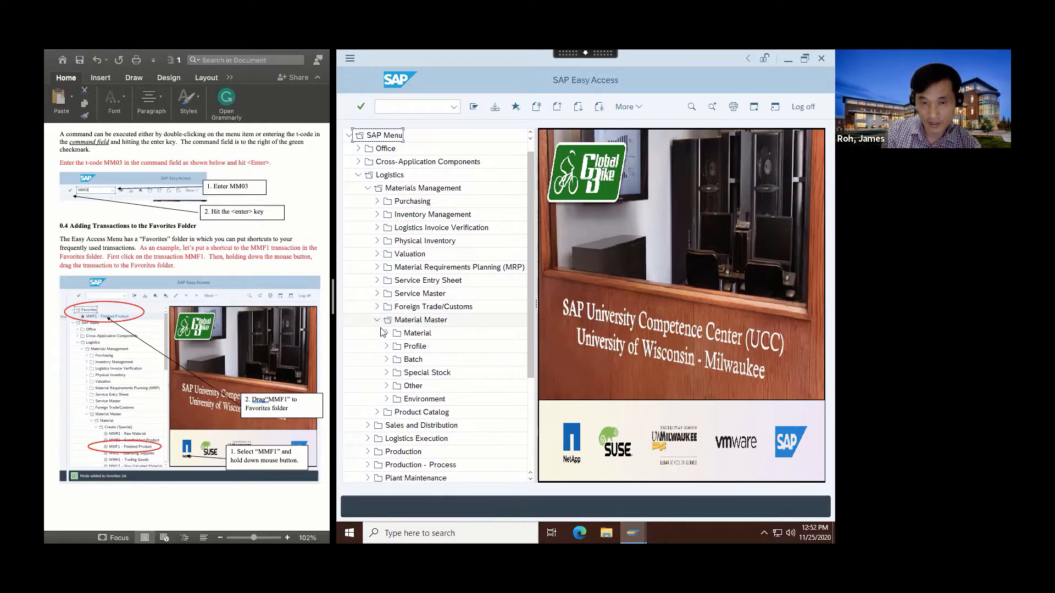
pyautogui.click(387, 334)
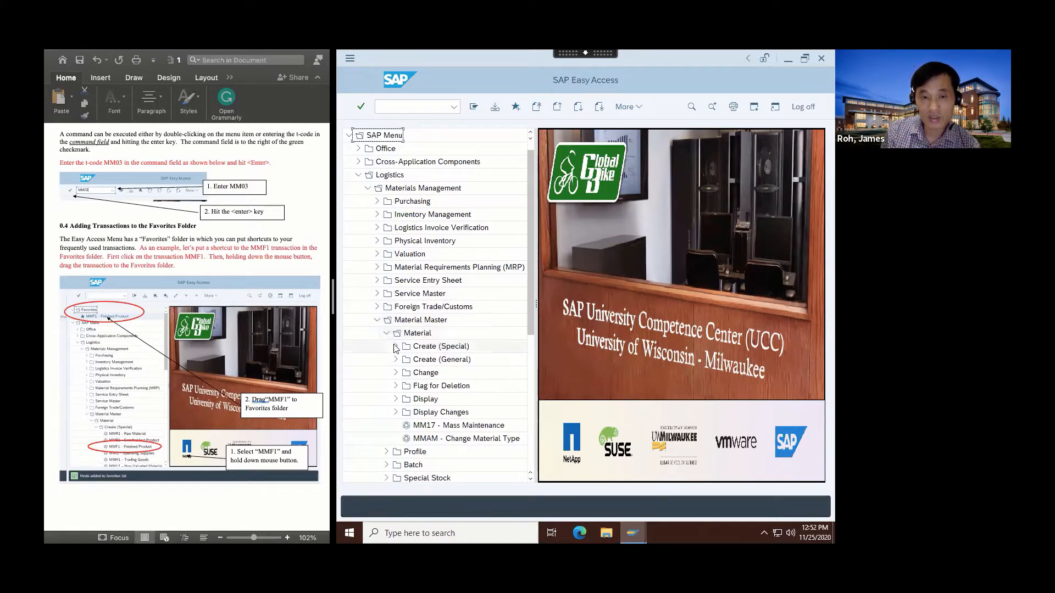
pyautogui.click(396, 348)
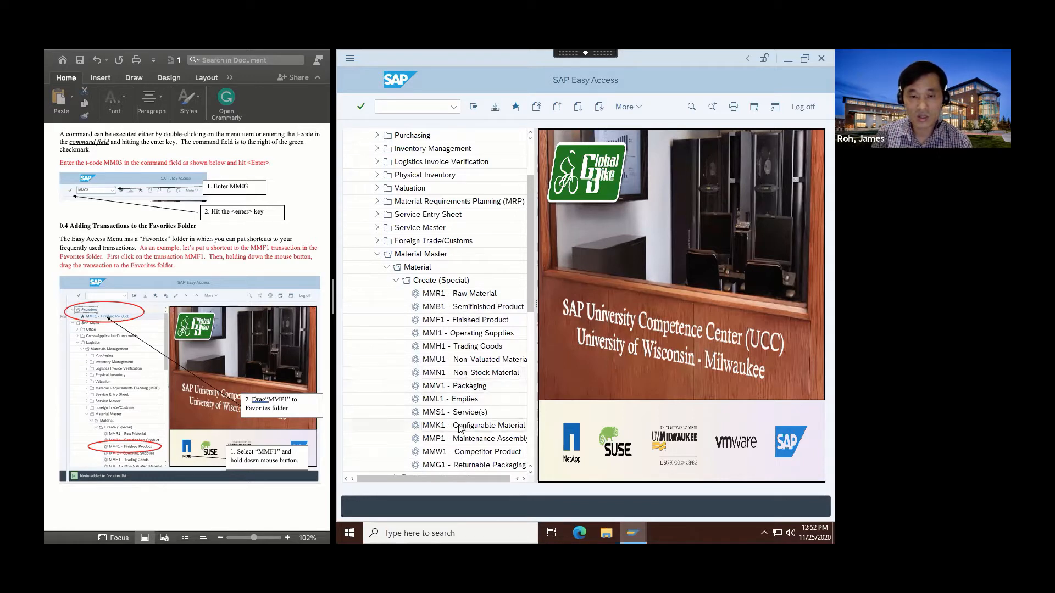
# Add the MMF1 - Finished Product transaction from Create (Special) to the Favorites folder.
pyautogui.scroll(-2, 467, 428)
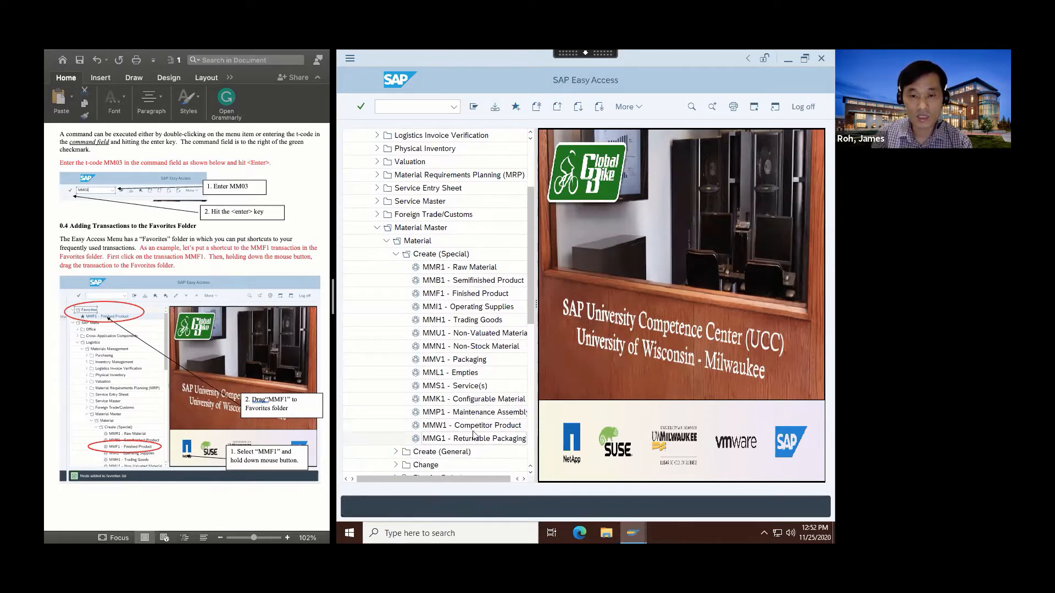
pyautogui.click(467, 293)
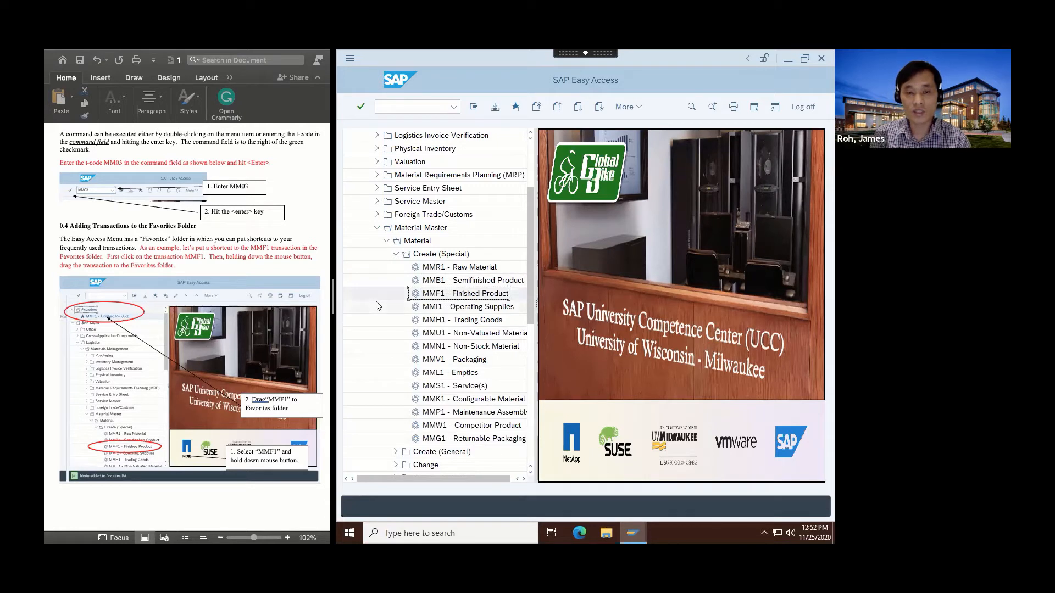
pyautogui.scroll(5, 377, 305)
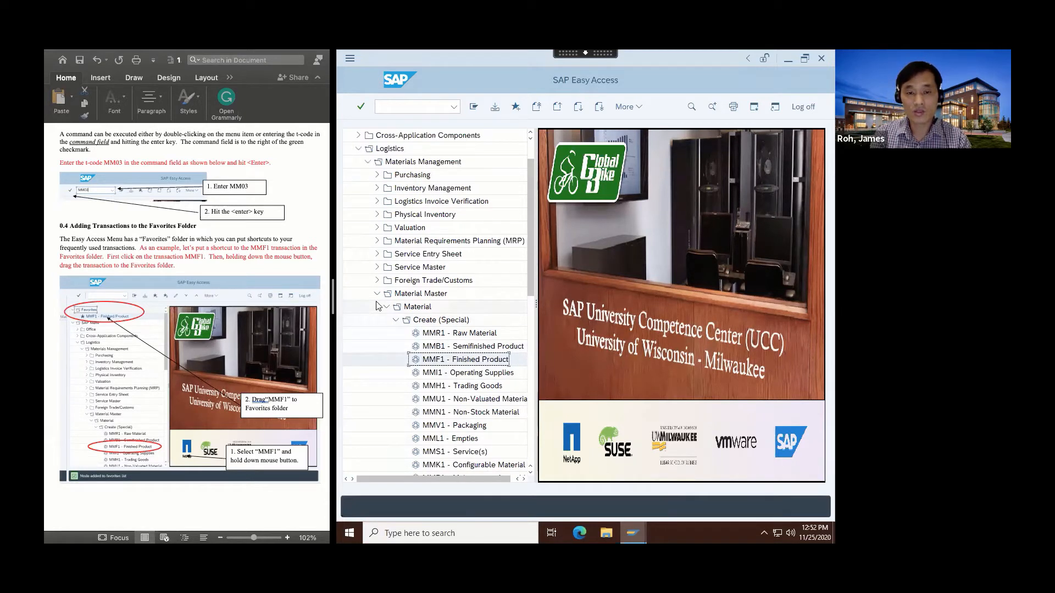
pyautogui.scroll(3, 378, 306)
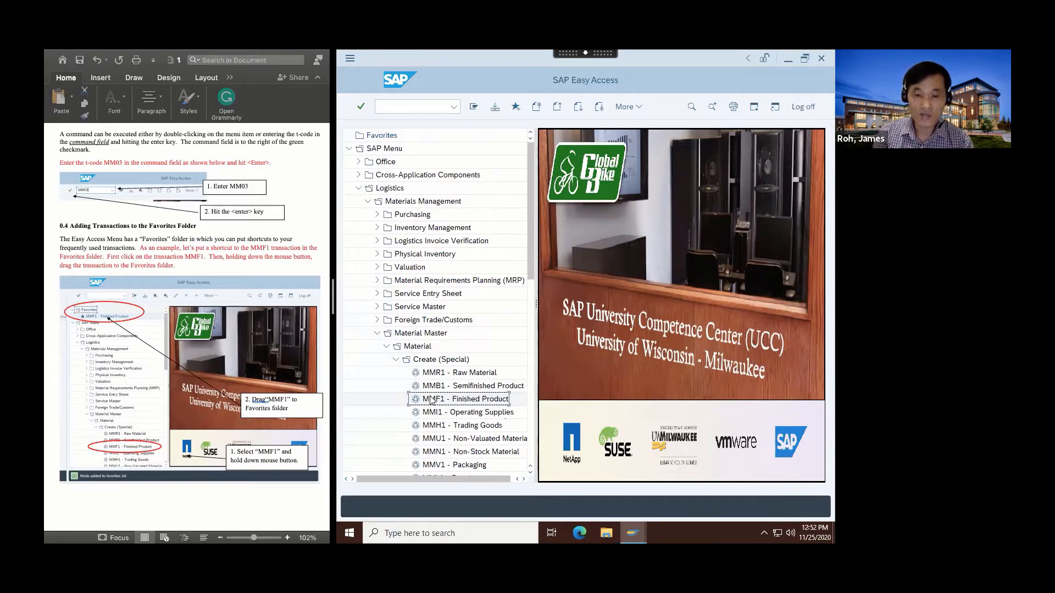
pyautogui.moveTo(431, 400); pyautogui.dragTo(391, 140)
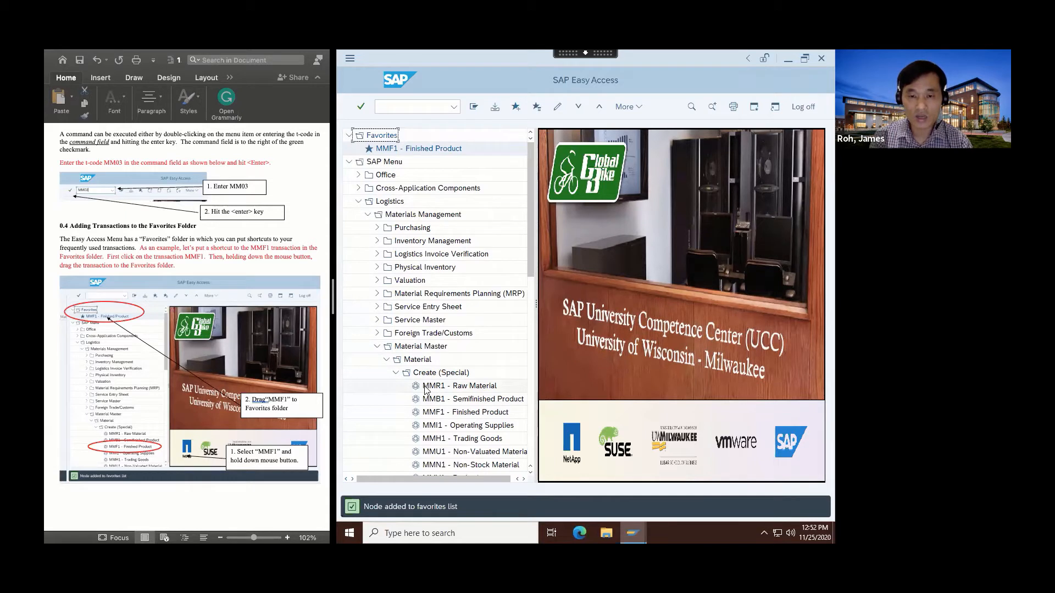
# Add the MMR1 - Raw Material and MMB1 - Semifinished Product transactions to the Favorites folder.
pyautogui.moveTo(425, 390); pyautogui.dragTo(379, 136)
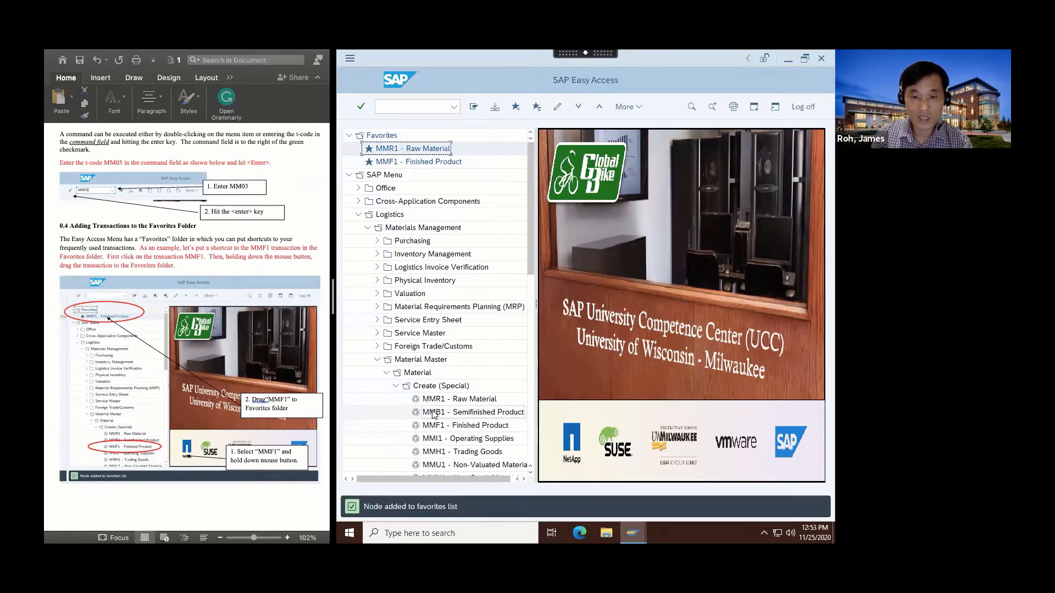
pyautogui.moveTo(434, 413); pyautogui.dragTo(388, 136)
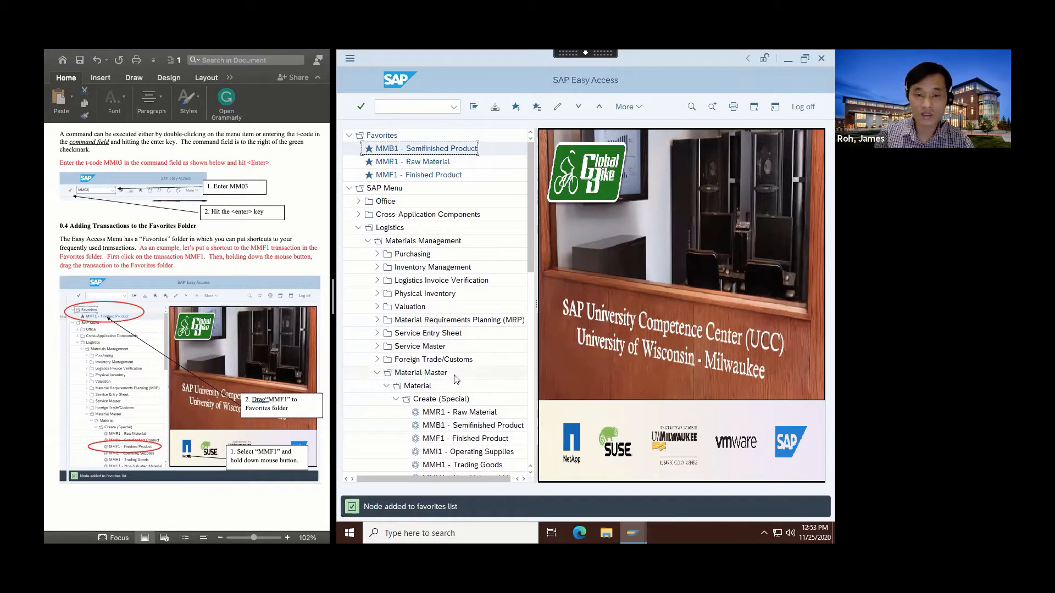
# Collapse the Create (Special) folder and expand the Change folder under Material.
pyautogui.scroll(-1, 455, 379)
pyautogui.scroll(-2, 455, 379)
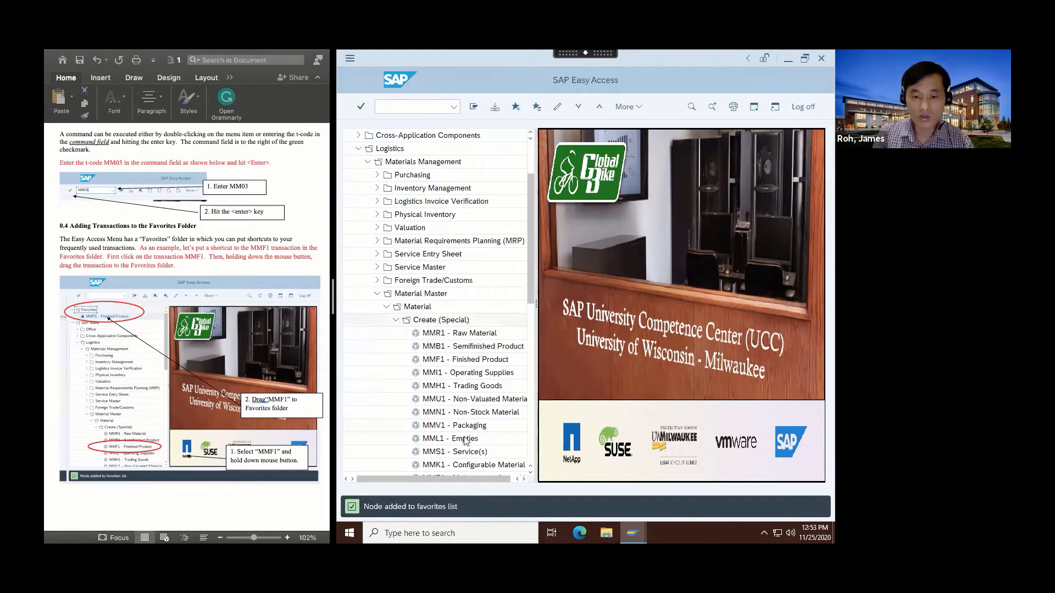
pyautogui.scroll(-1, 465, 441)
pyautogui.scroll(-1, 465, 441)
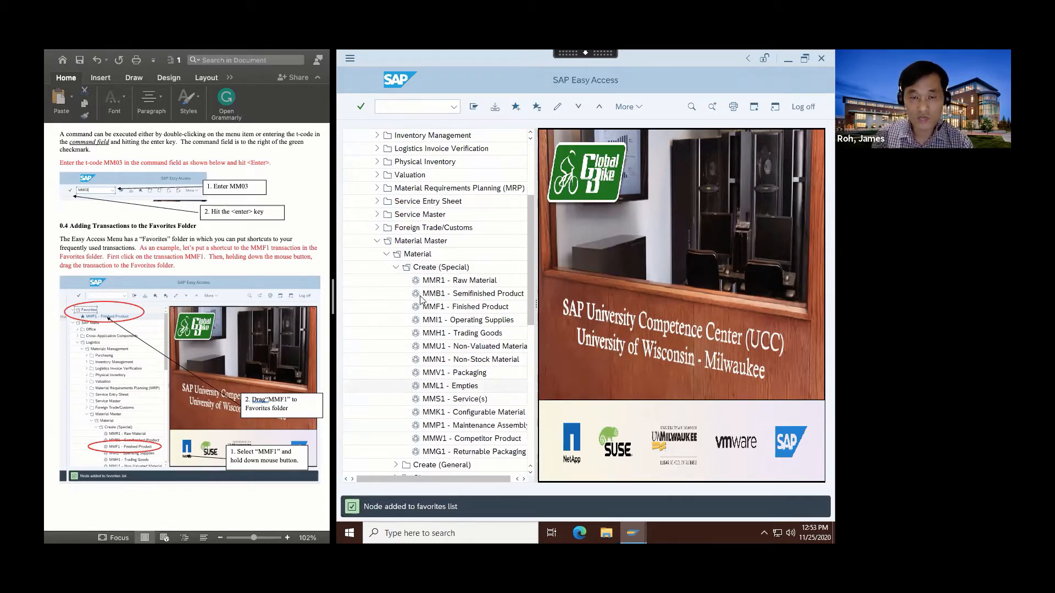
pyautogui.click(395, 267)
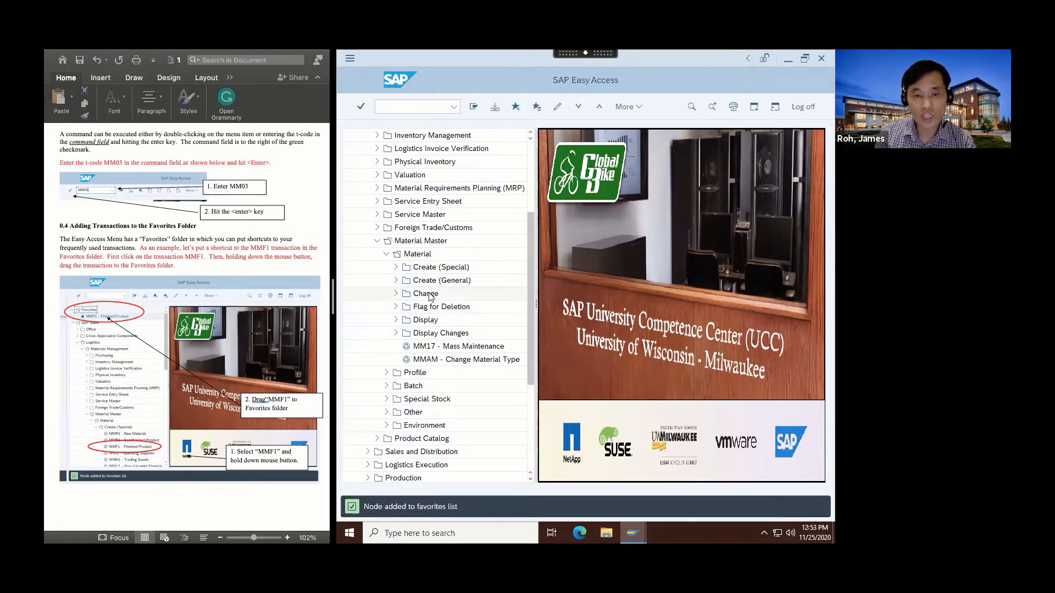
pyautogui.click(395, 294)
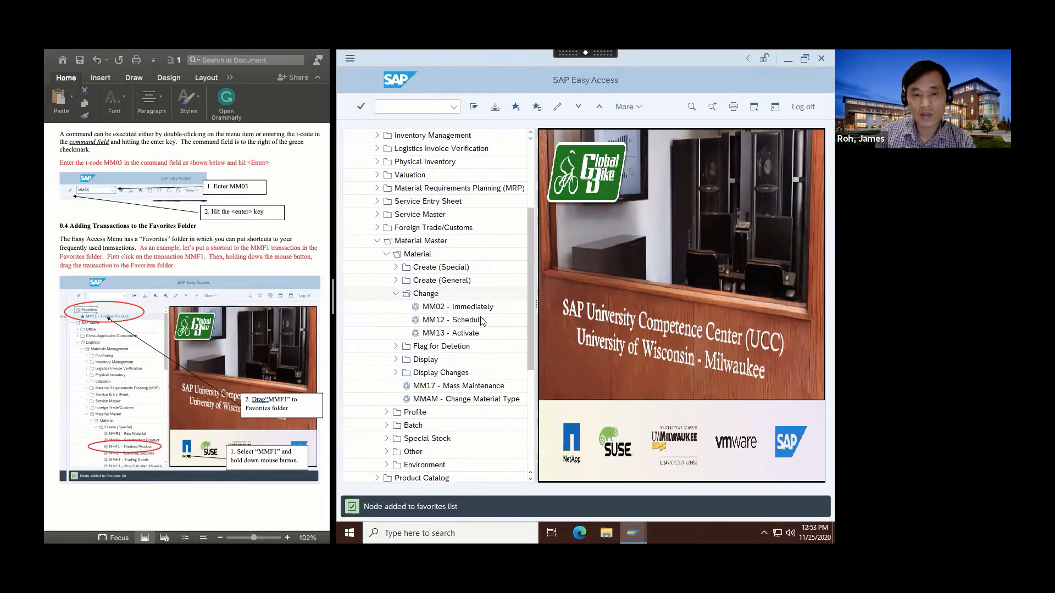
# Add the MM02 - Immediately transaction from the Change folder to the Favorites folder.
pyautogui.click(442, 308)
pyautogui.scroll(3, 384, 340)
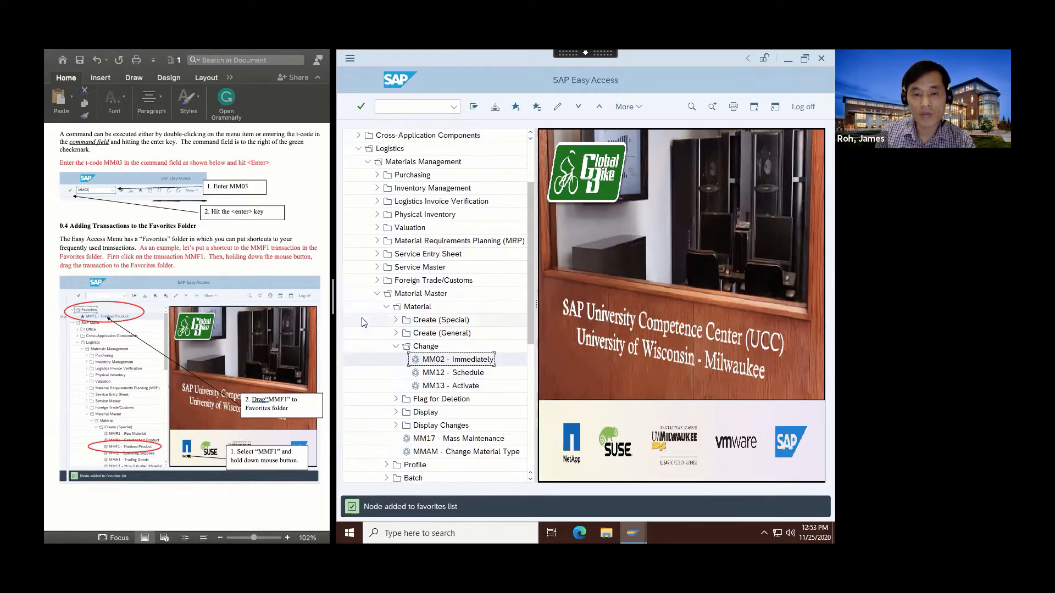
pyautogui.moveTo(421, 399); pyautogui.dragTo(409, 141)
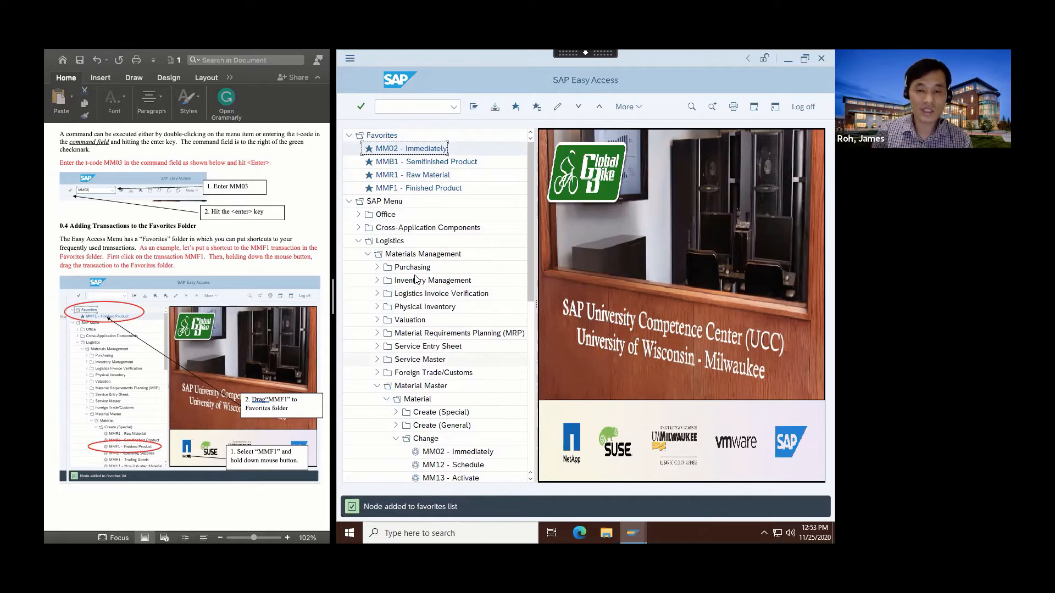
# Switch to the Word instructions and renumber the "Setting Default Number and Date Formats" heading as 0.5.
pyautogui.scroll(-10, 220, 405)
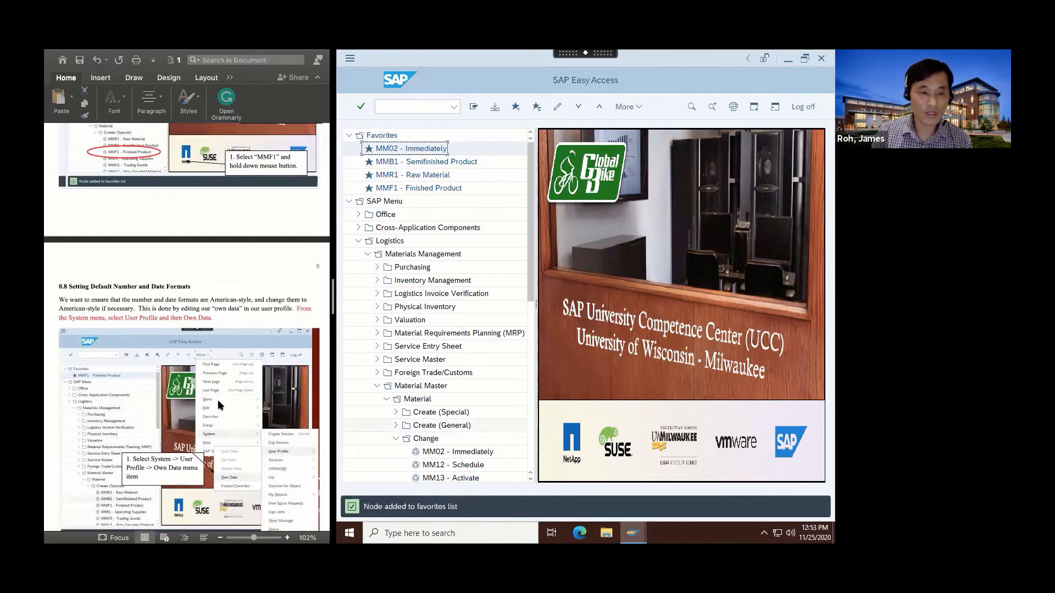
pyautogui.scroll(-2, 220, 405)
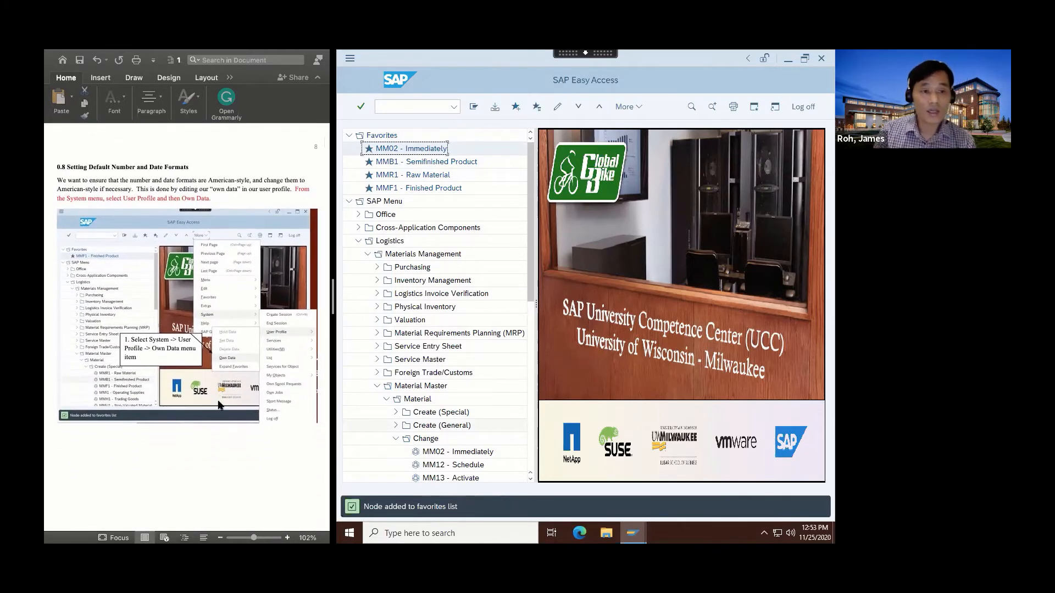
pyautogui.scroll(7, 96, 193)
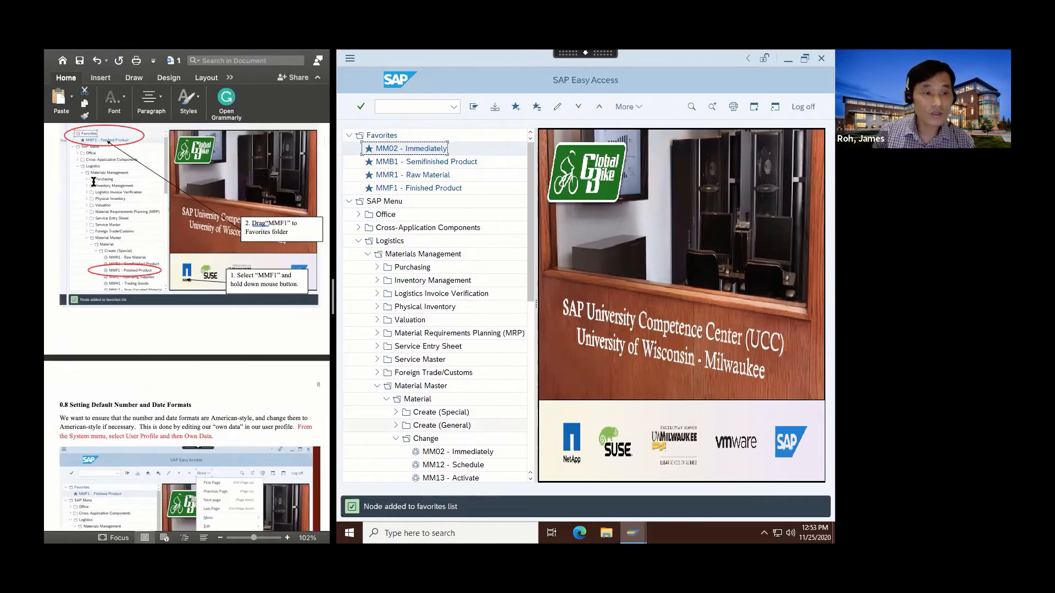
pyautogui.scroll(-3, 90, 200)
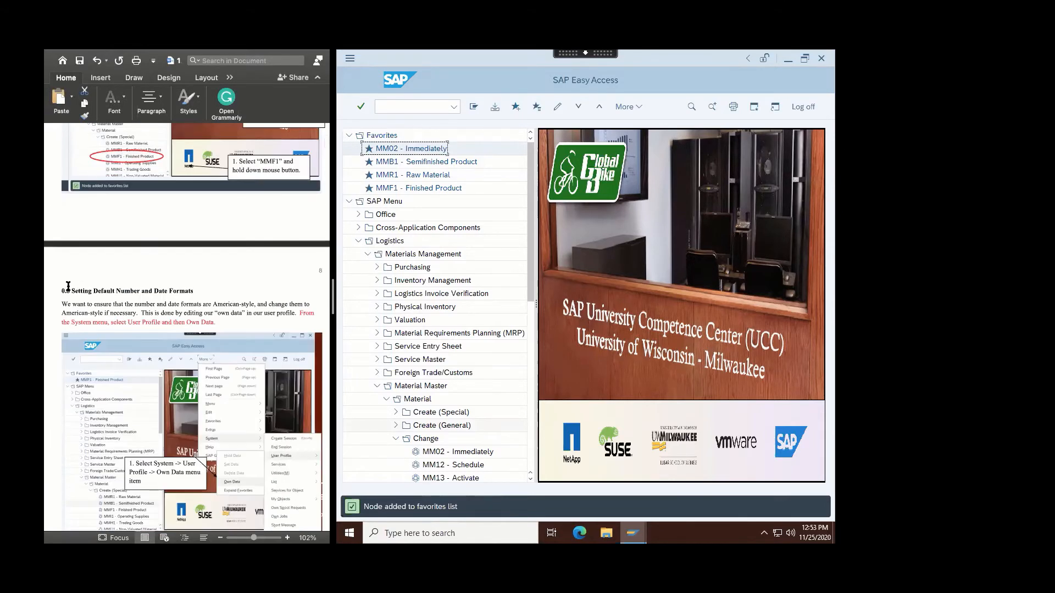
pyautogui.click(66, 291)
pyautogui.write('5')
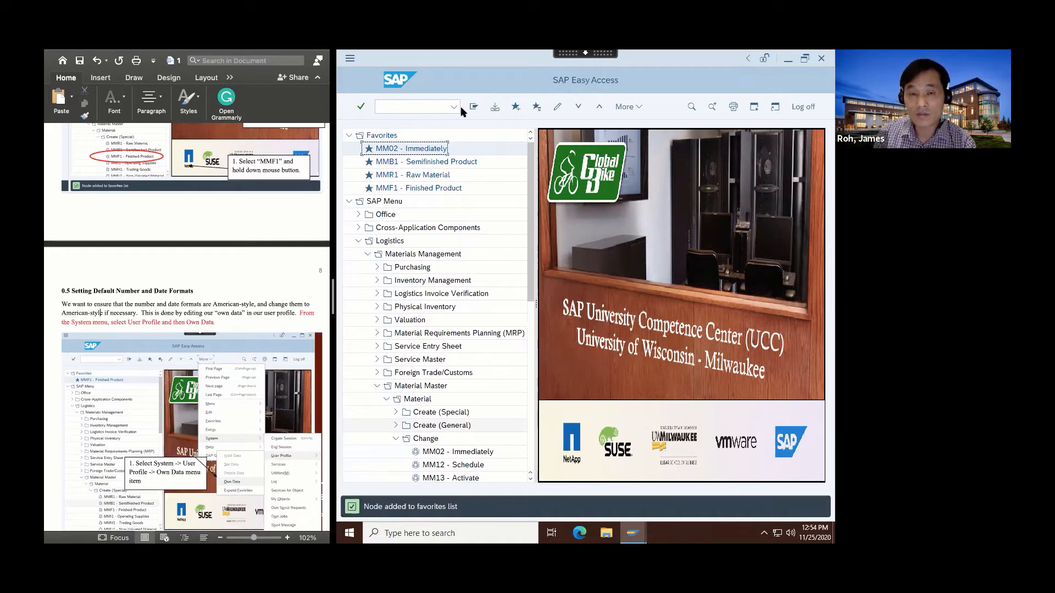
# Switch back to SAP and open the user profile's Own Data for editing.
pyautogui.click(640, 106)
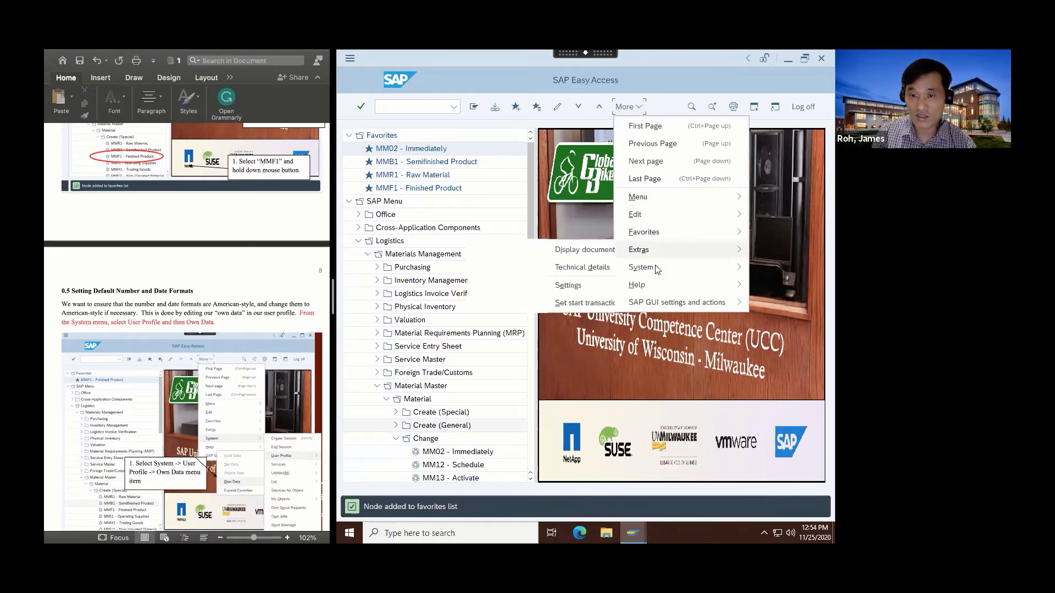
pyautogui.moveTo(656, 269)
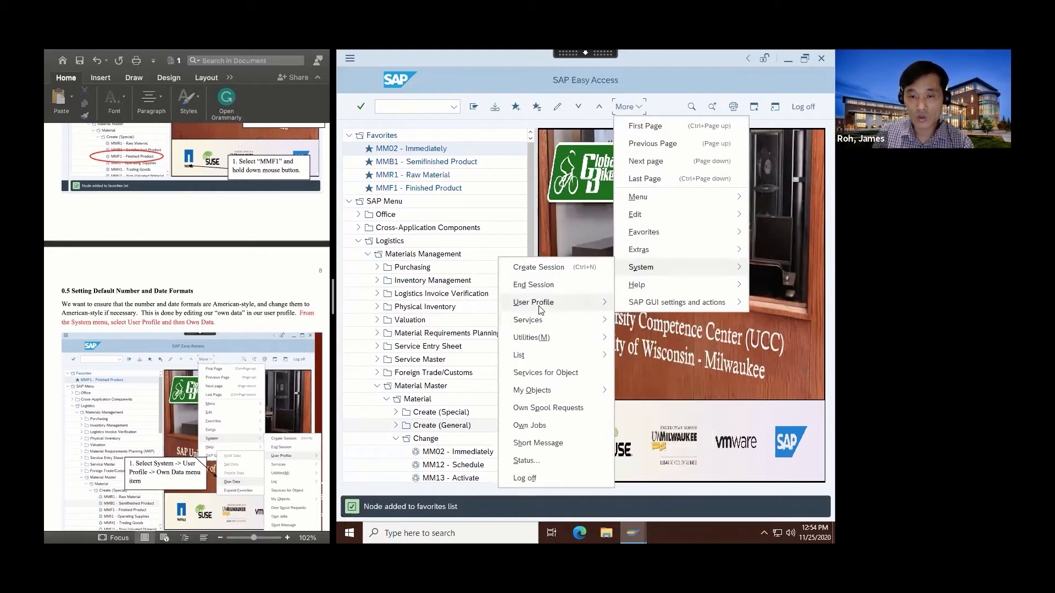
pyautogui.moveTo(541, 309)
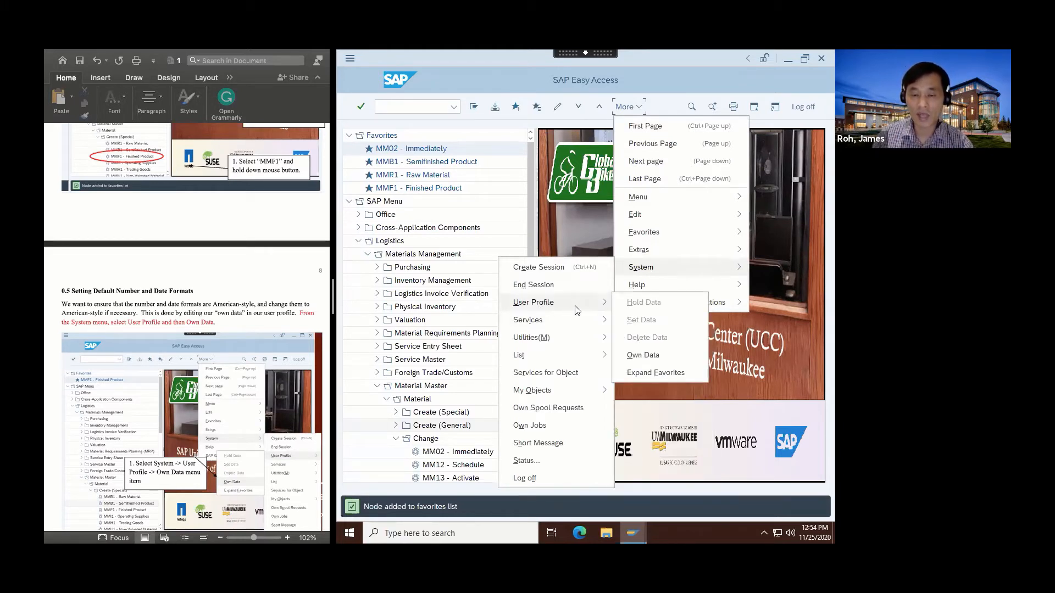
pyautogui.click(635, 355)
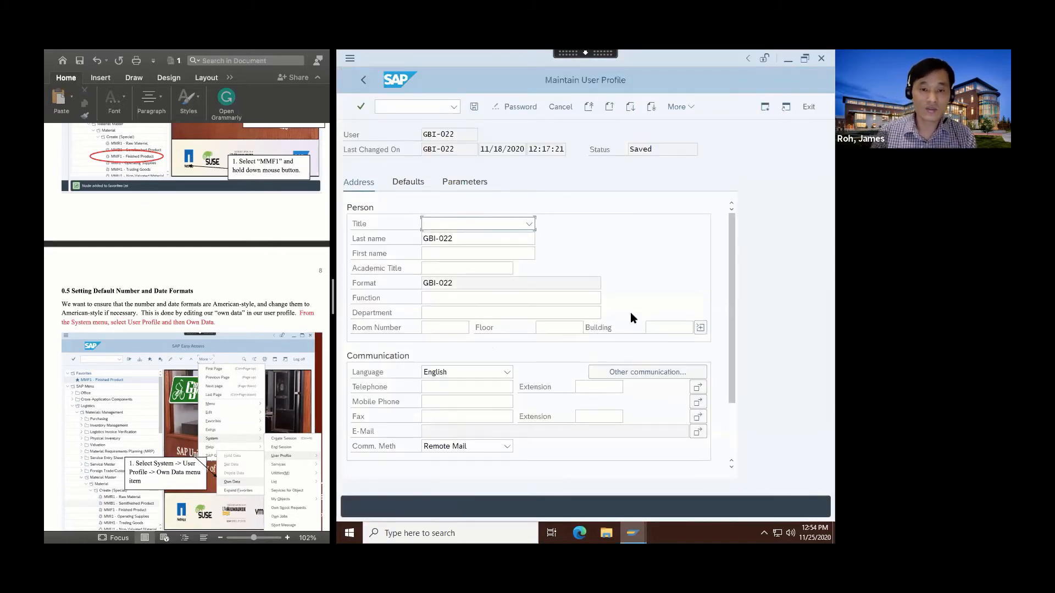
# Set the person's title to Mr. and enter their last name and first name in the address data.
pyautogui.click(529, 224)
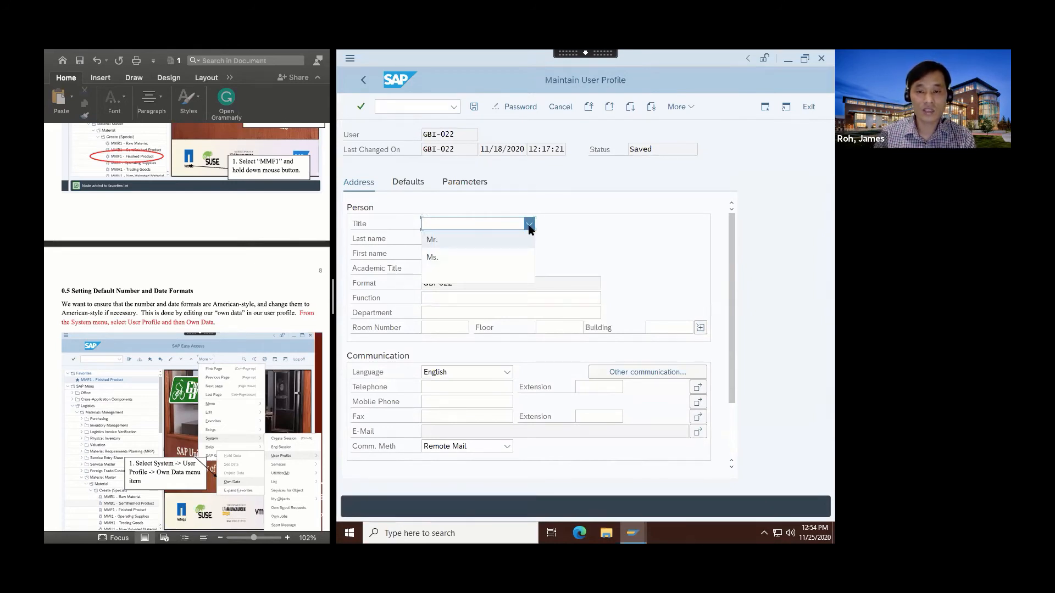
pyautogui.click(429, 242)
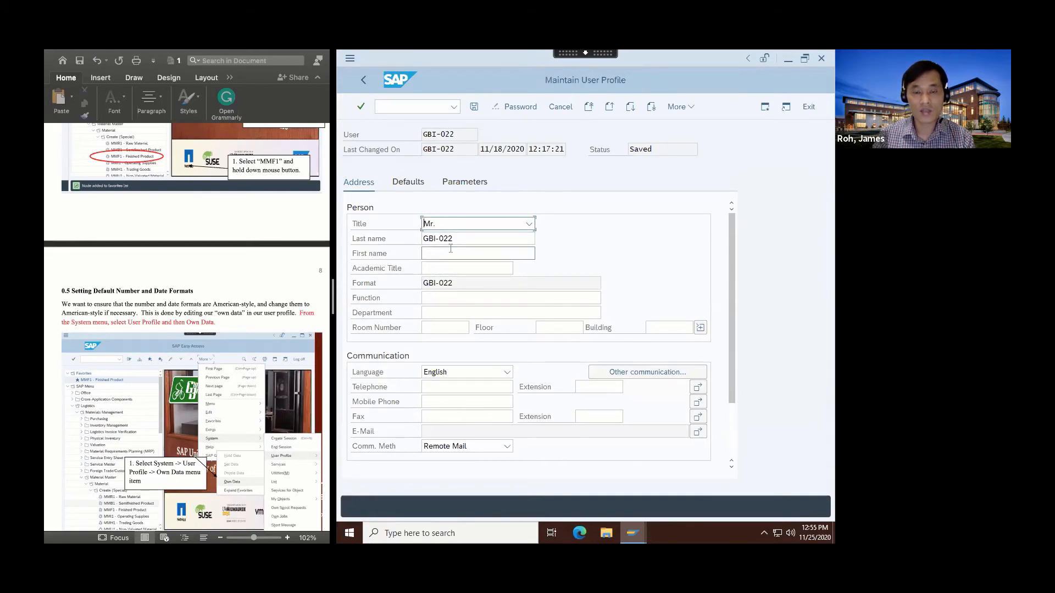
pyautogui.click(486, 235)
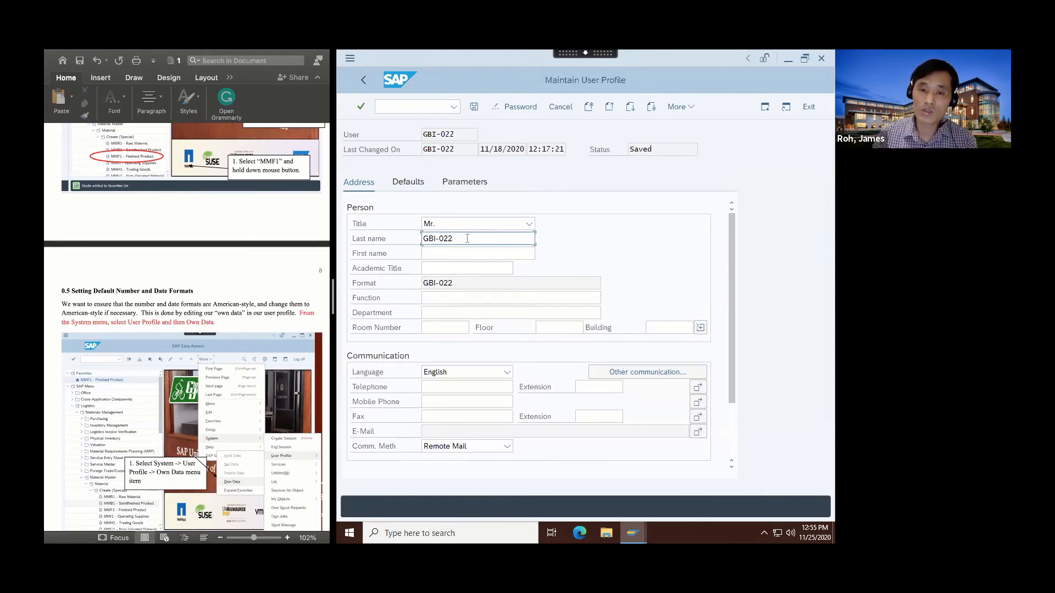
pyautogui.tripleClick(467, 239)
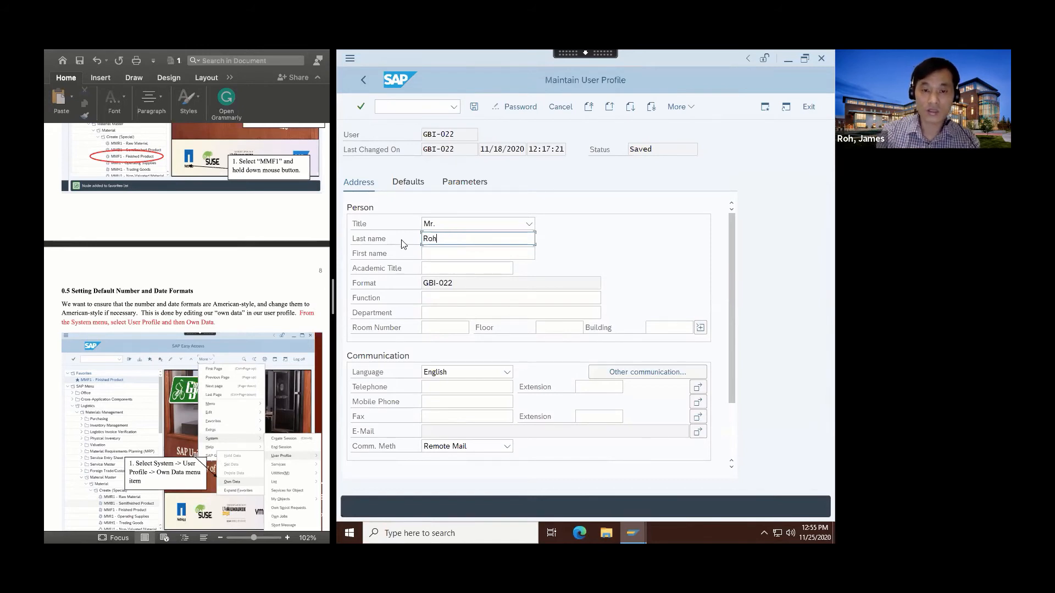
pyautogui.click(434, 253)
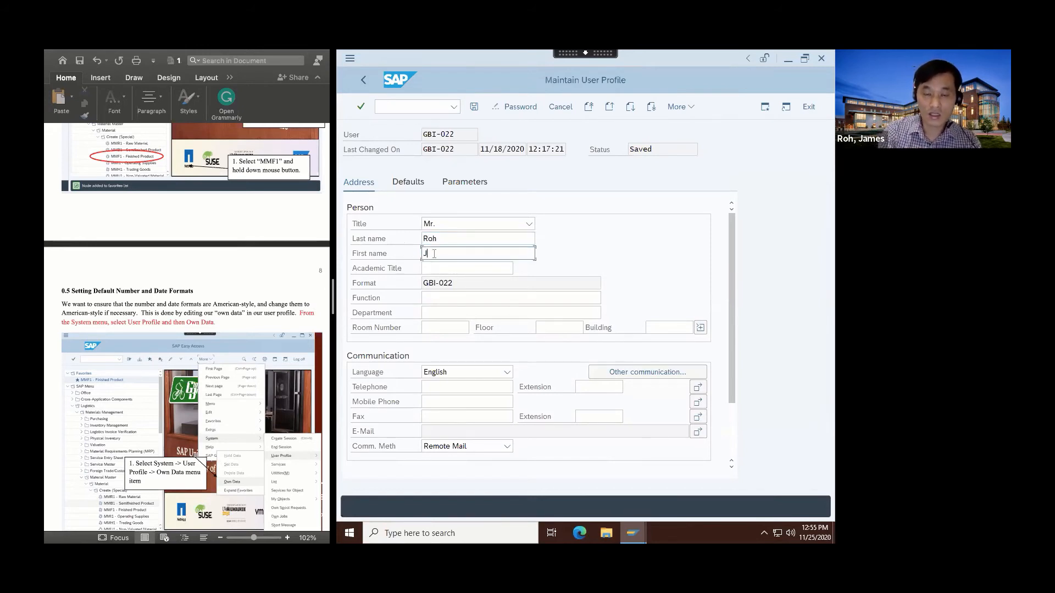
# Set the academic title to Prof. Dr. from the list of available values.
pyautogui.click(472, 267)
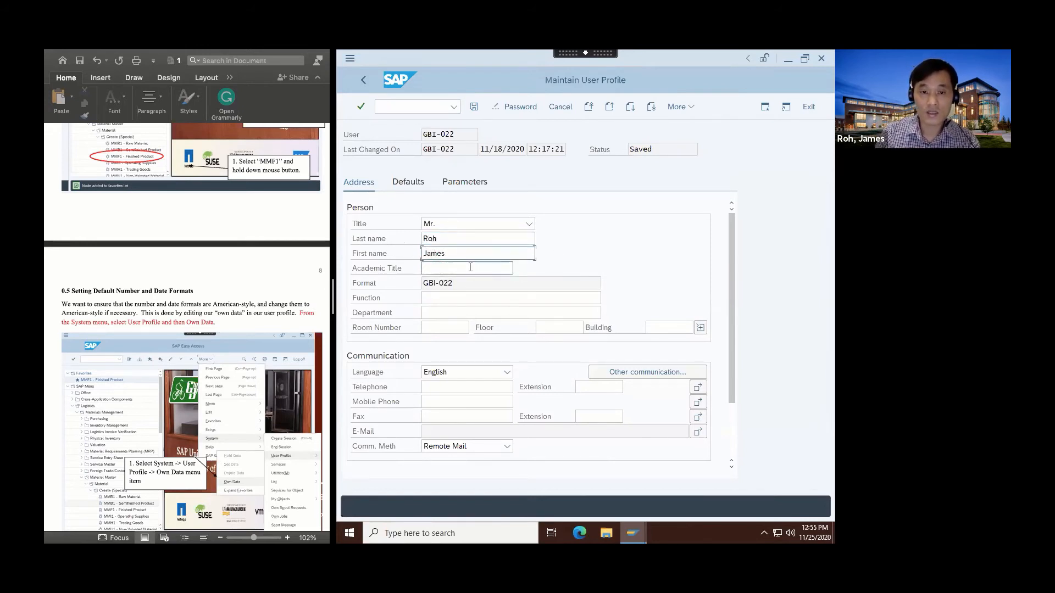
pyautogui.click(519, 268)
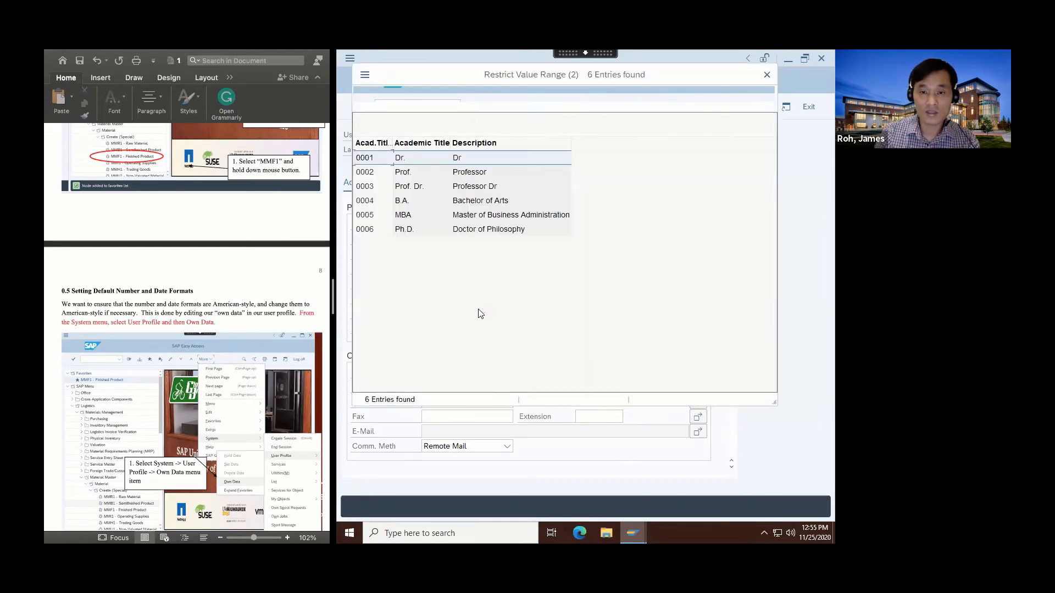
pyautogui.doubleClick(470, 190)
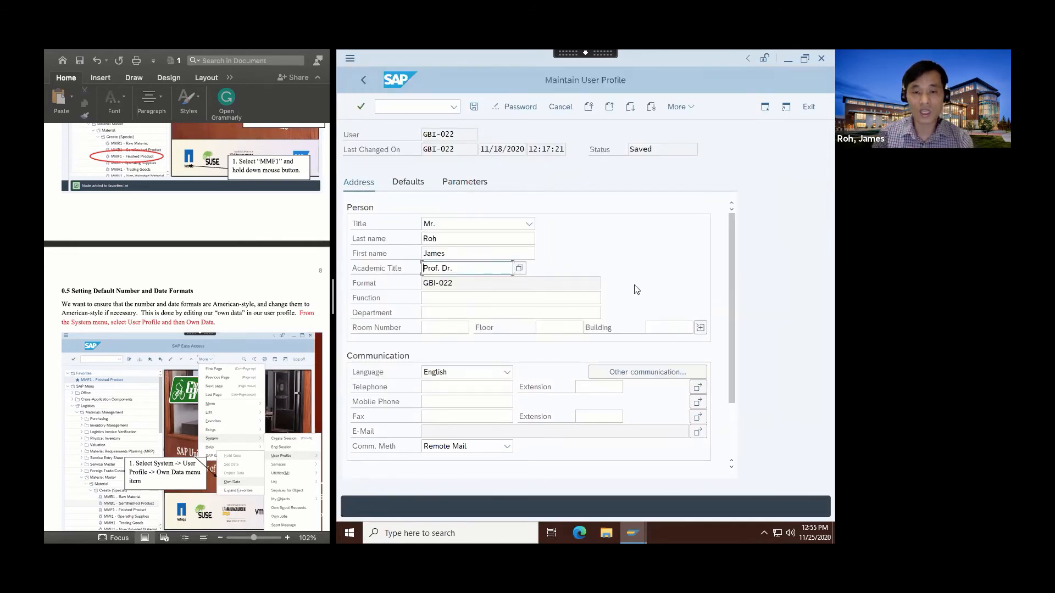
# Enter Management as the department in the person's address data.
pyautogui.click(446, 286)
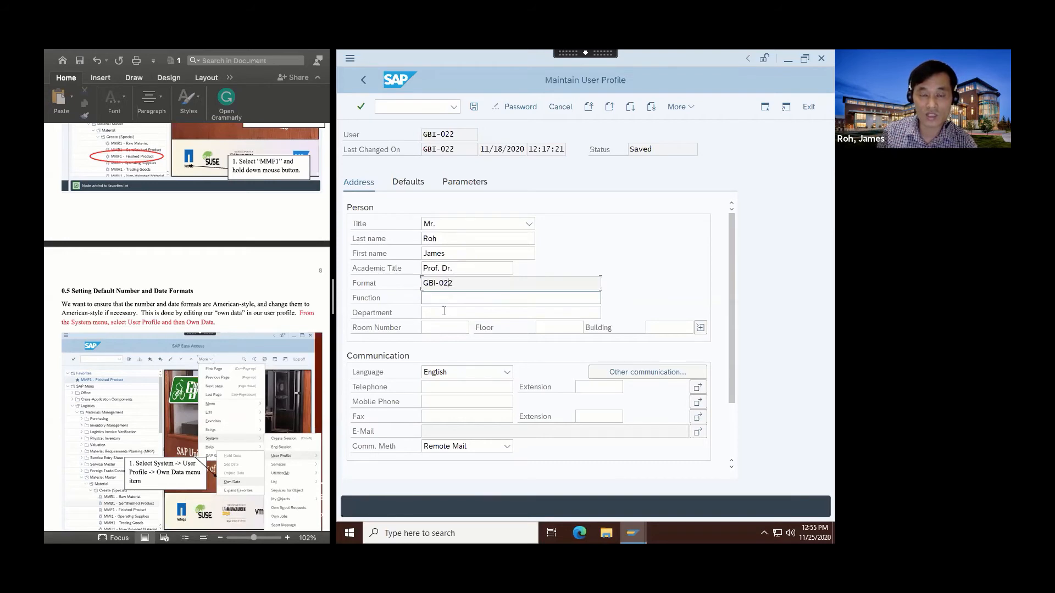
pyautogui.click(519, 314)
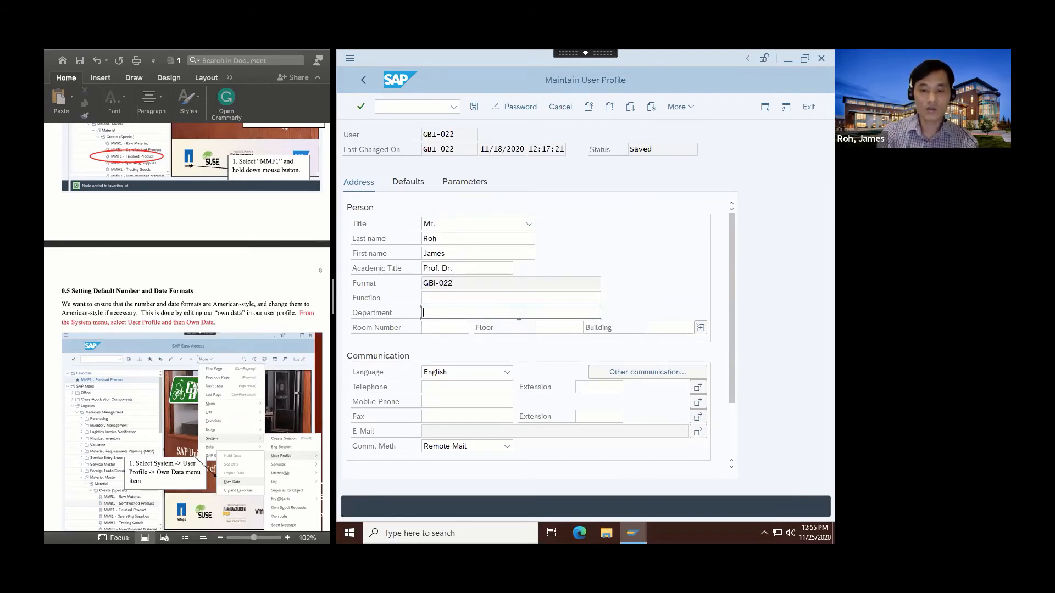
pyautogui.write('Manage')
pyautogui.press('BackSpace')
pyautogui.press('BackSpace')
pyautogui.press('BackSpace')
pyautogui.press('BackSpace')
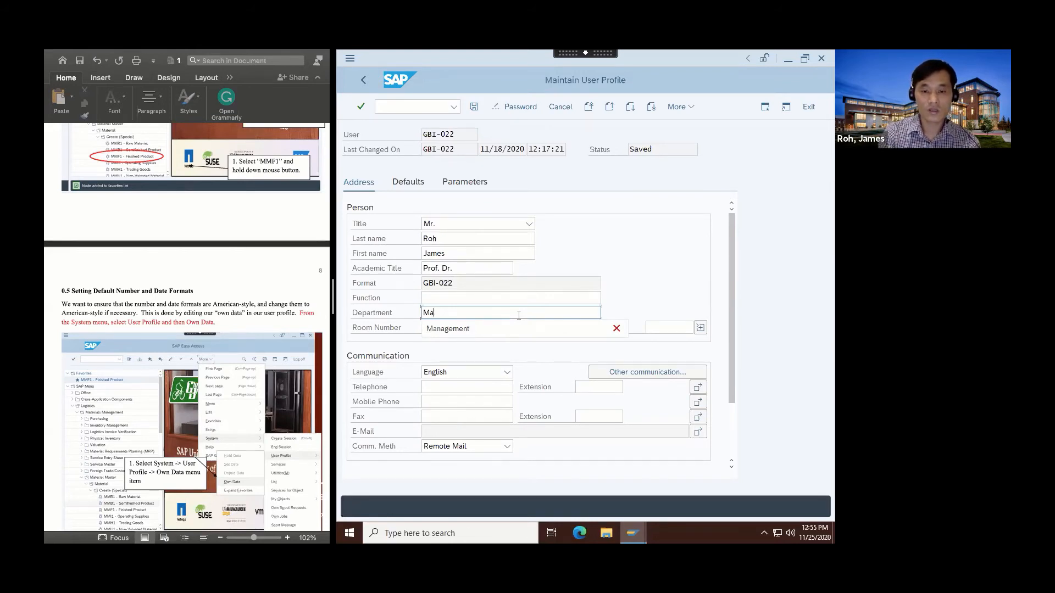
pyautogui.write('nagement')
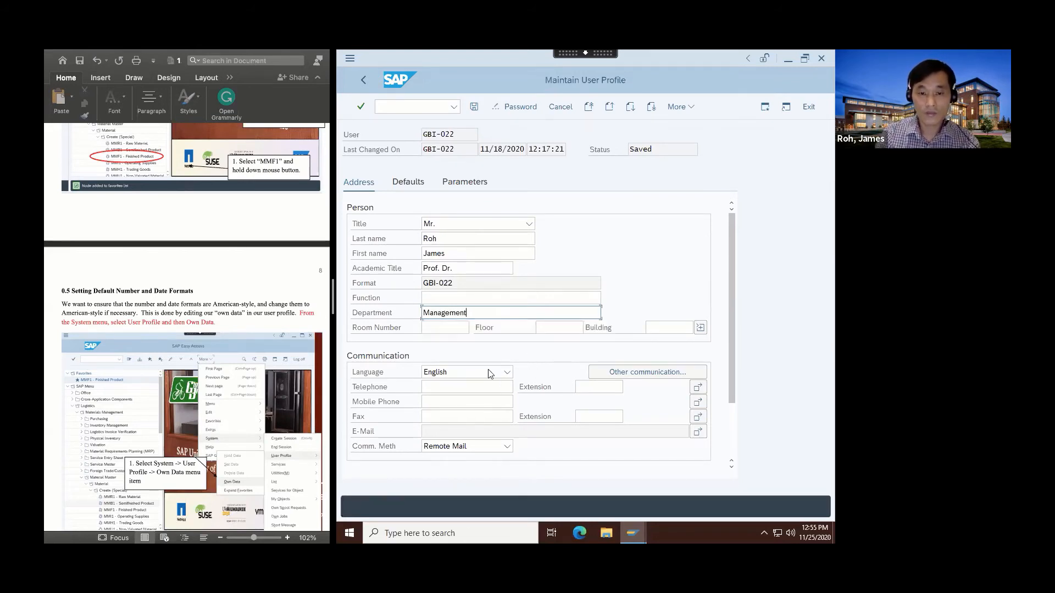
# Fill in the person's office location with room number 336, floor 3 and building Business.
pyautogui.click(445, 328)
pyautogui.write('336')
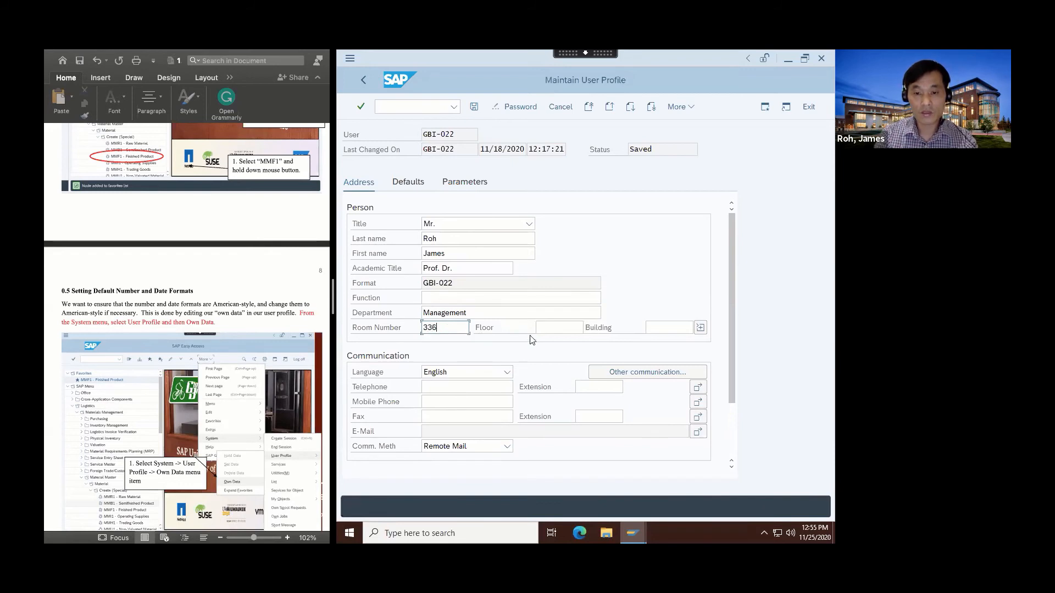
pyautogui.click(545, 328)
pyautogui.write('3')
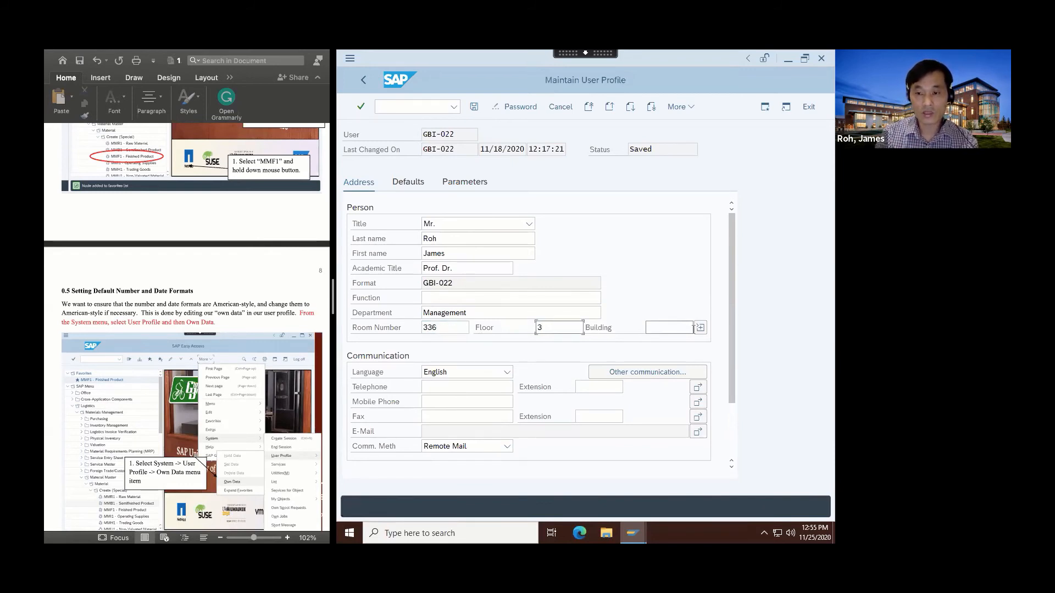
pyautogui.click(698, 328)
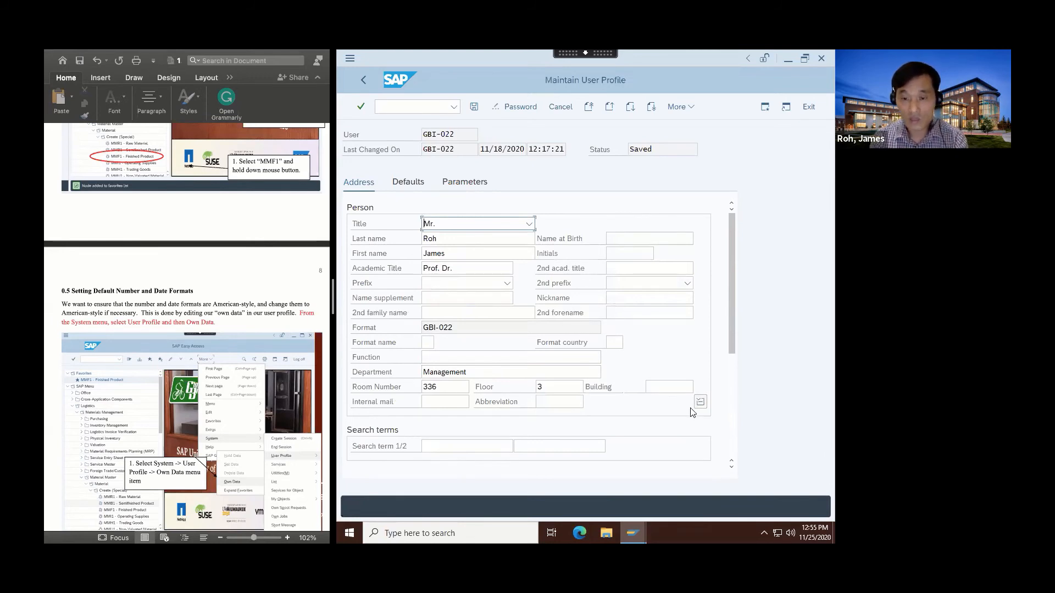
pyautogui.click(675, 387)
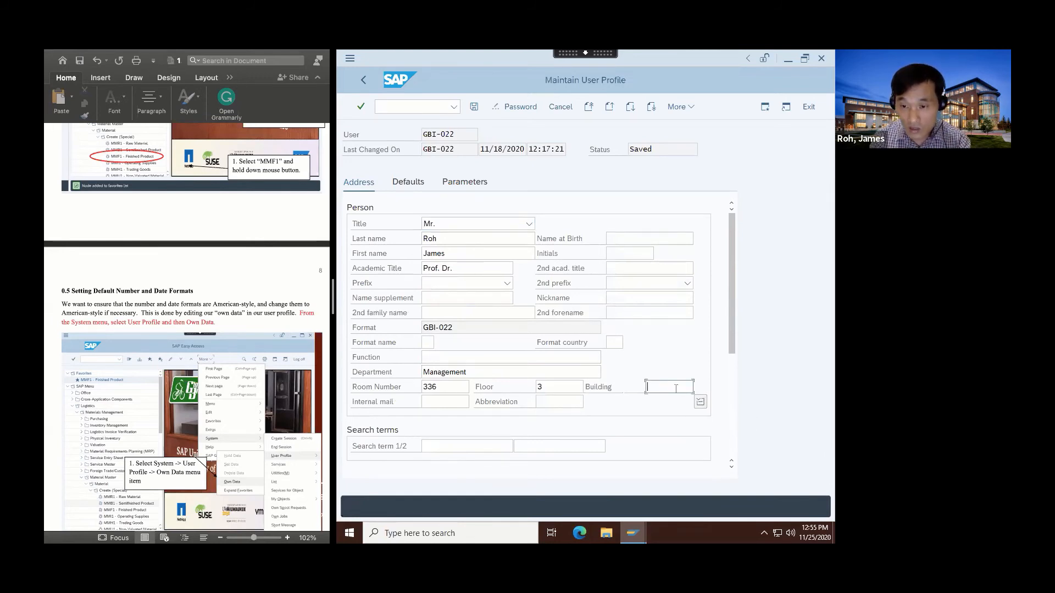
pyautogui.write('Business')
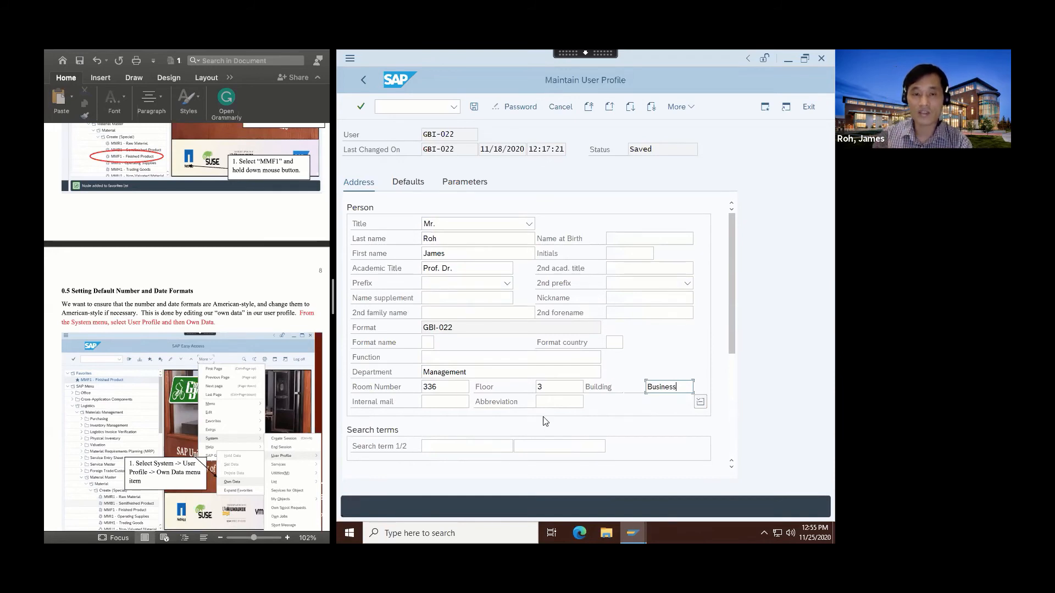
# Choose 1,234,567.89 as the decimal notation in the user profile's defaults.
pyautogui.click(406, 183)
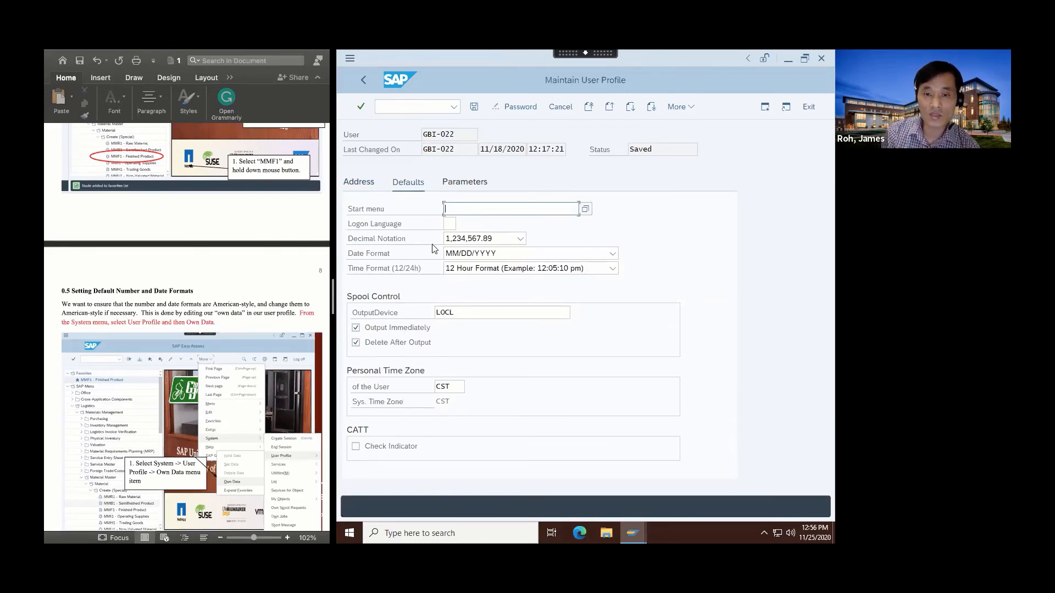
pyautogui.click(520, 238)
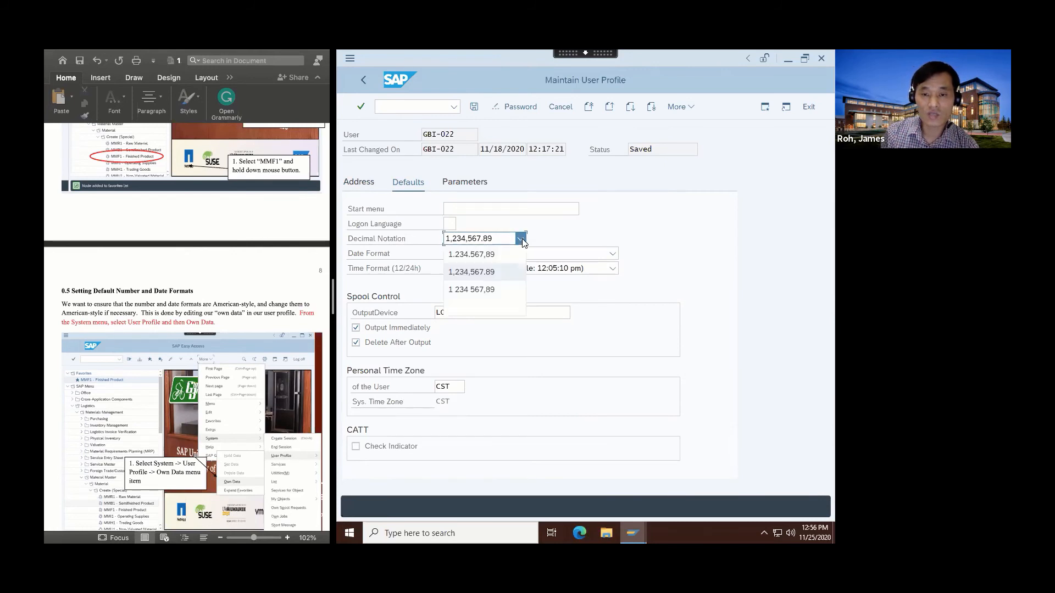
pyautogui.click(491, 280)
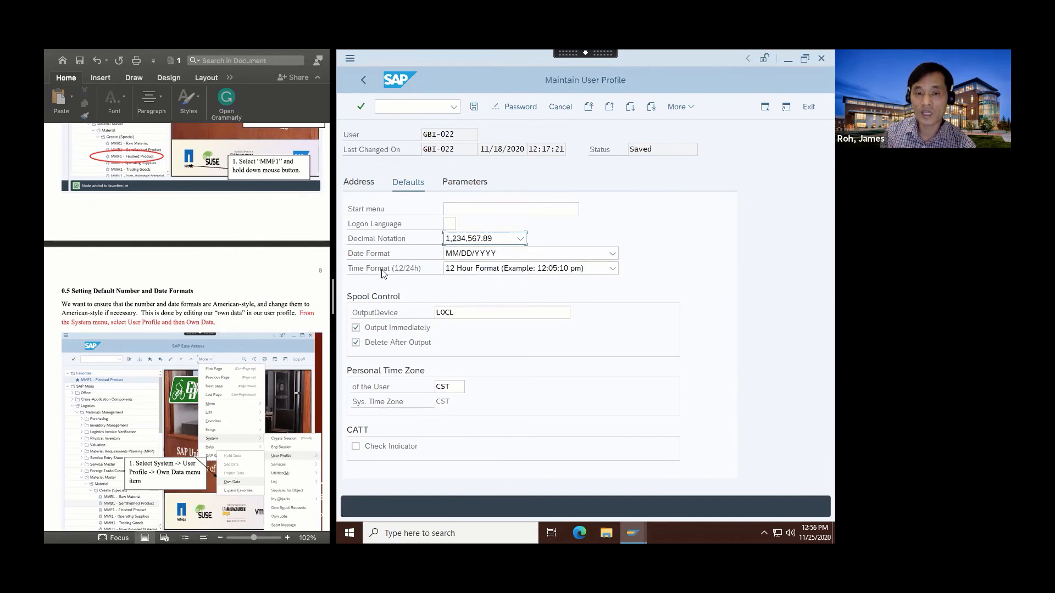
# Choose MM/DD/YYYY as the default date format and save the user profile.
pyautogui.click(612, 253)
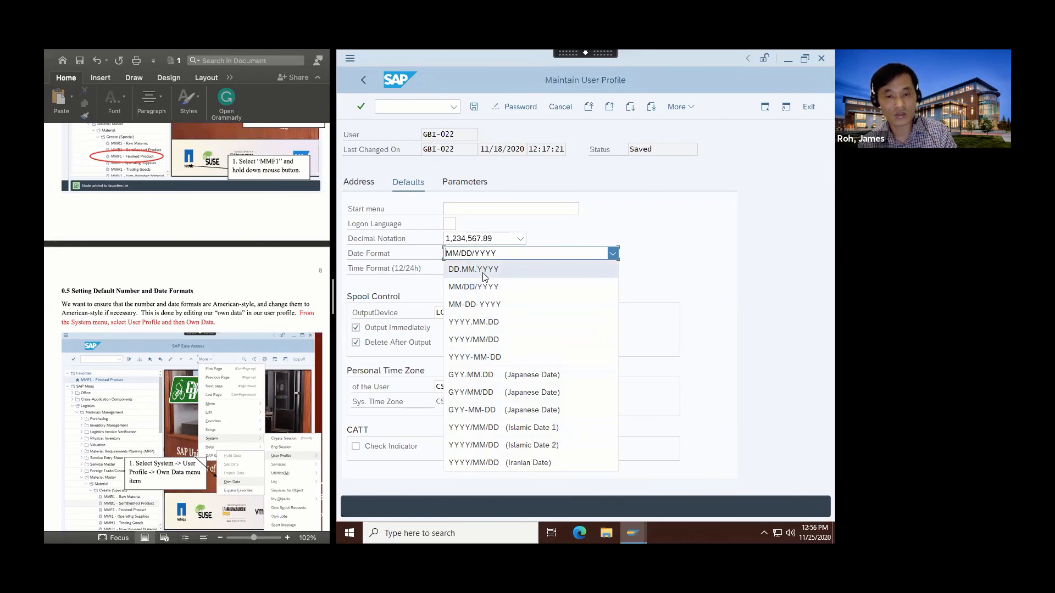
pyautogui.click(487, 287)
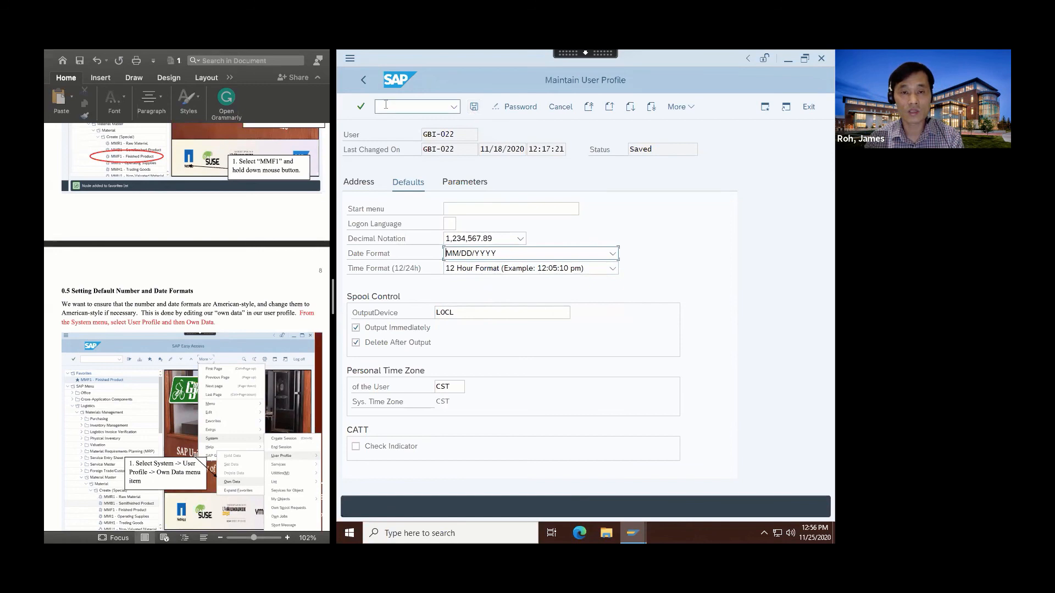
pyautogui.click(474, 106)
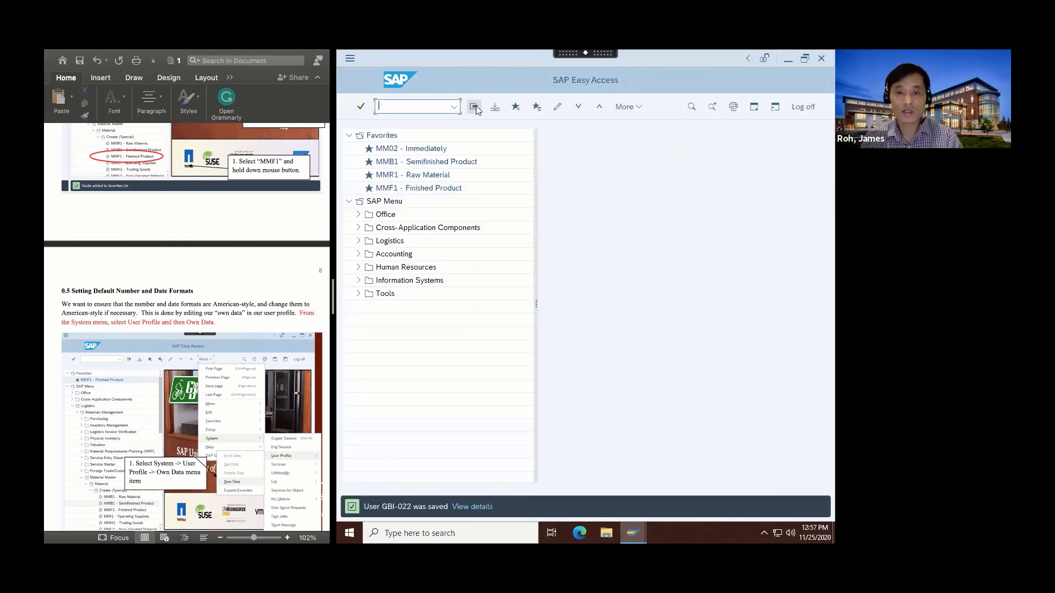